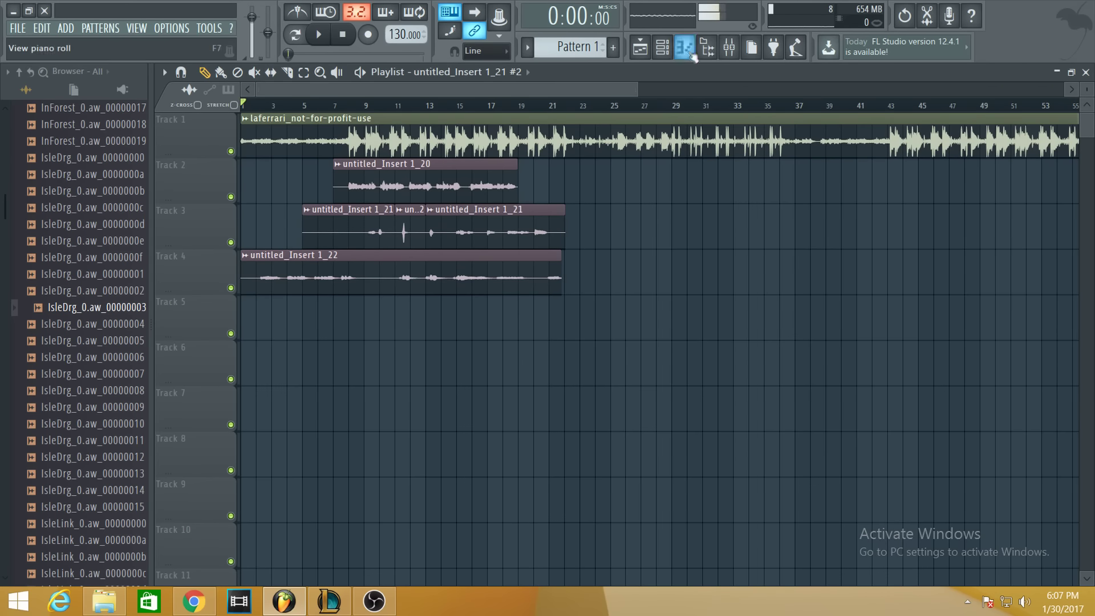
# Step: Open the FL Studio mixer from the toolbar to show the Master track's effect slots
pyautogui.click(729, 47)
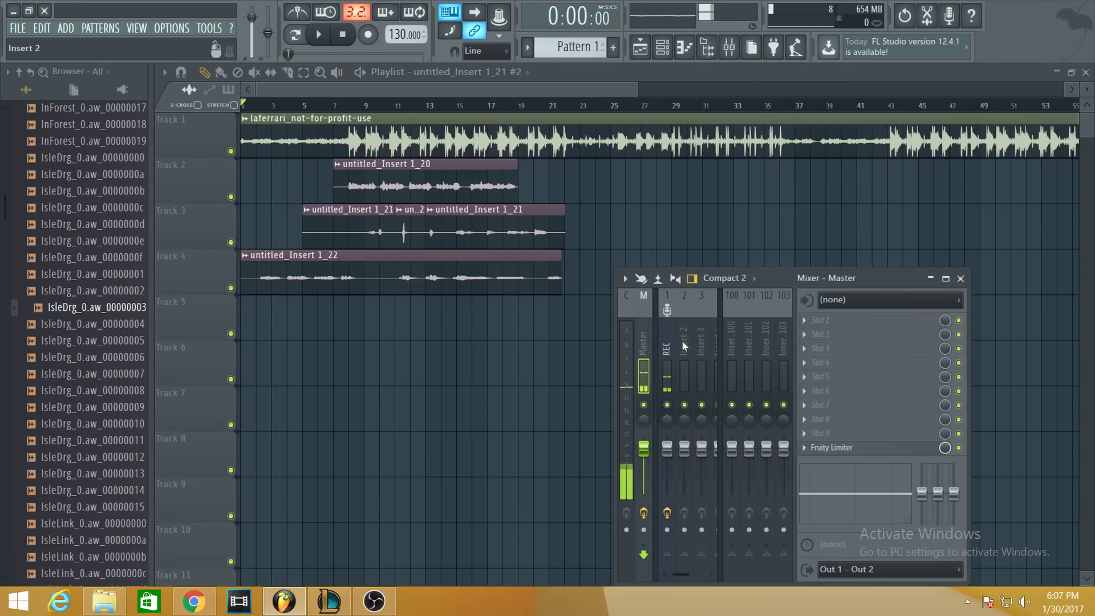
# Step: Select the REC insert, move the mixer up-left, and open Auto-Tune Evo
pyautogui.click(667, 368)
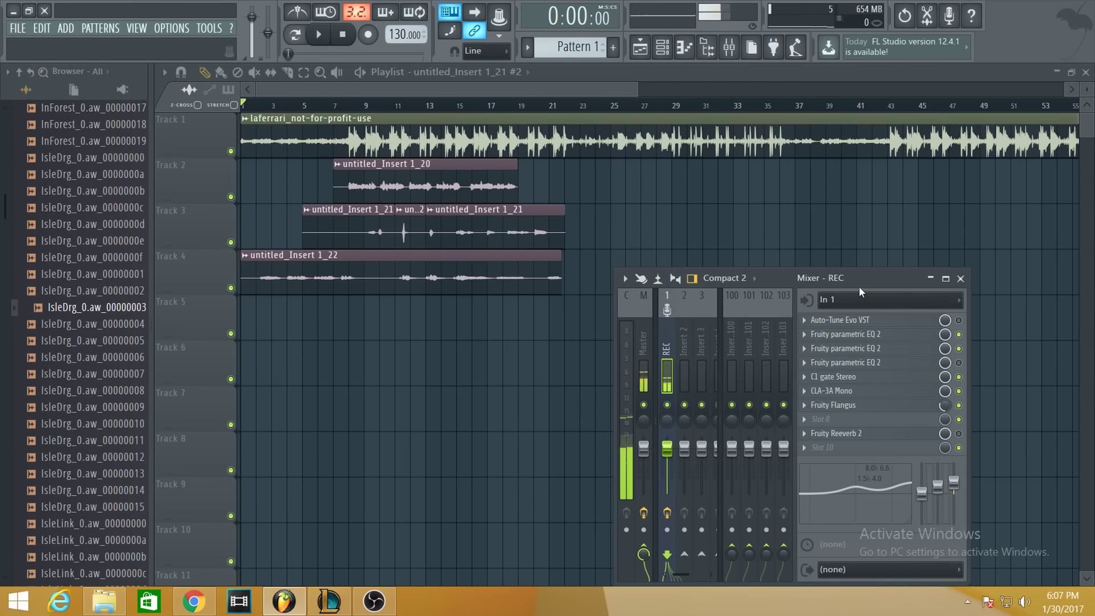
pyautogui.moveTo(874, 283); pyautogui.dragTo(796, 233)
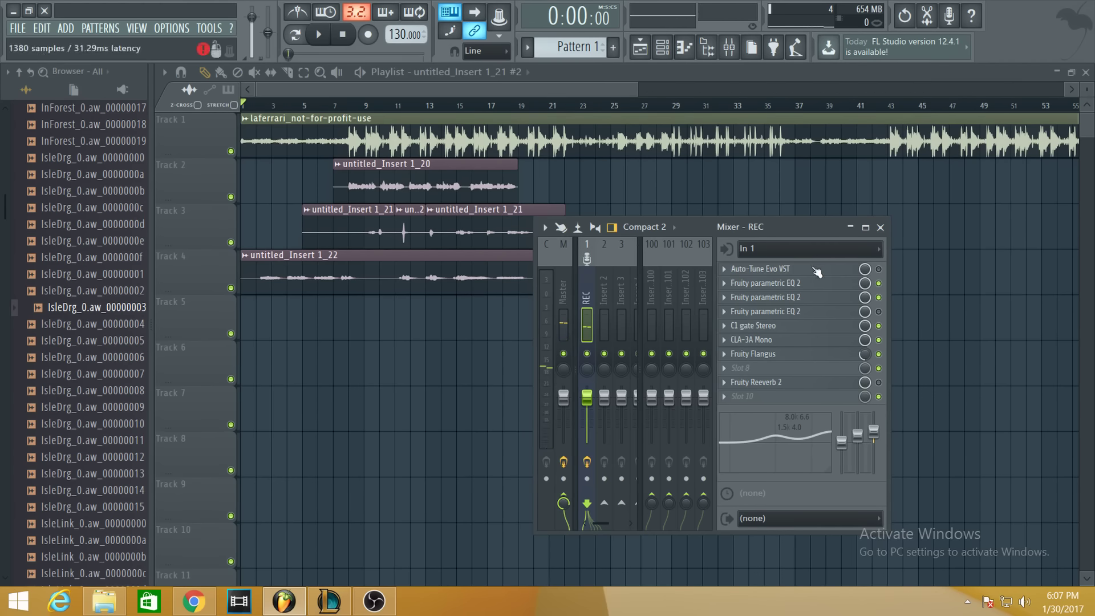
pyautogui.click(760, 269)
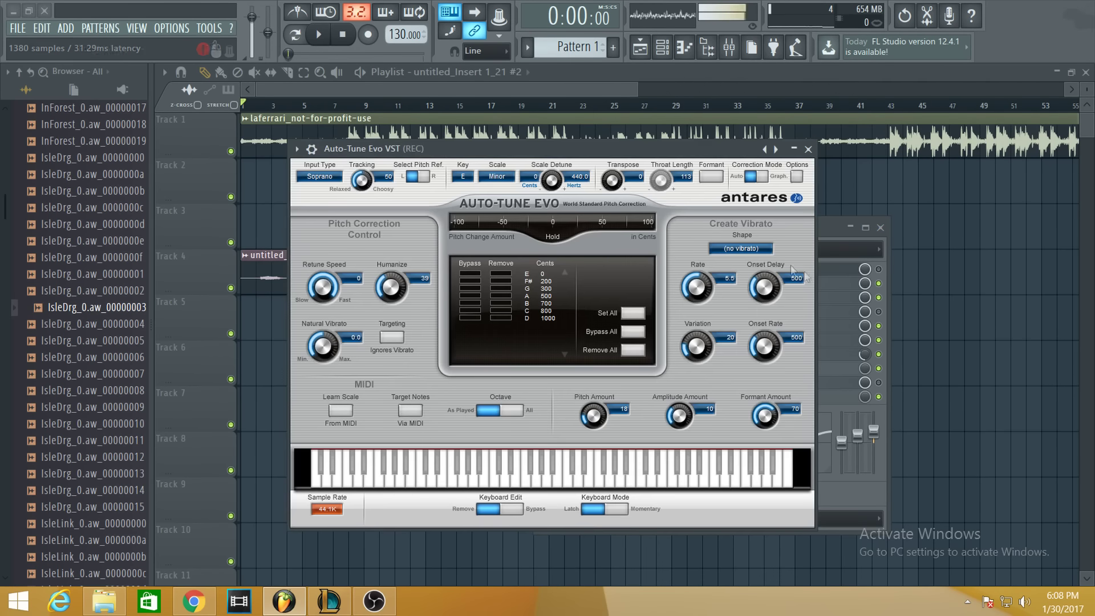
# Step: Inspect Auto-Tune Evo (E minor, zero retune speed), close it, and nudge the mixer left
pyautogui.moveTo(470, 153); pyautogui.dragTo(455, 177)
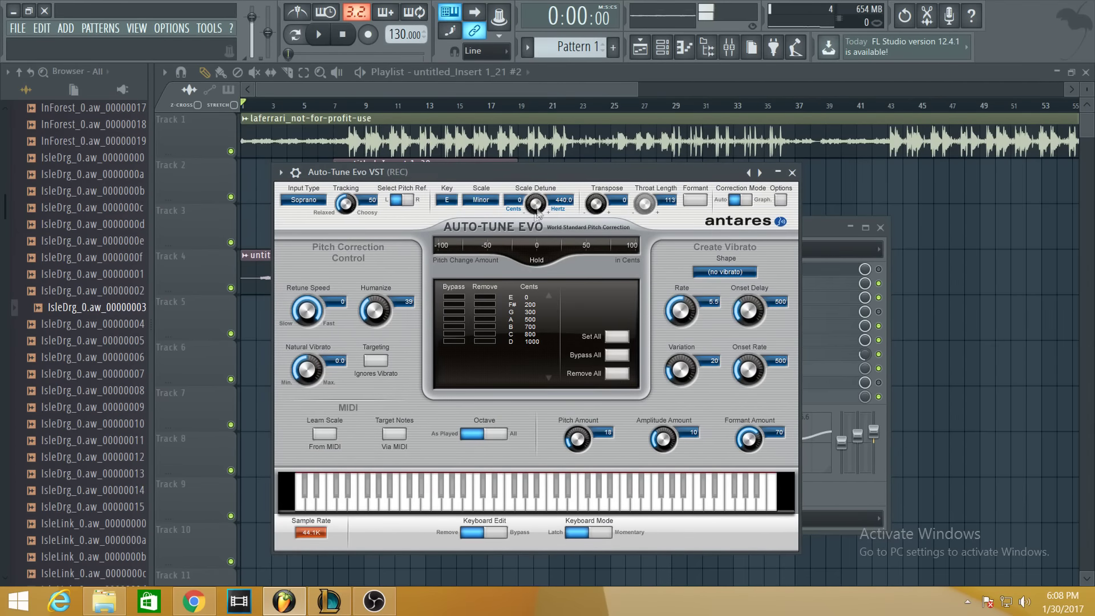
pyautogui.moveTo(555, 171)
pyautogui.mouseDown()
pyautogui.moveTo(619, 166)
pyautogui.moveTo(615, 194)
pyautogui.mouseUp()
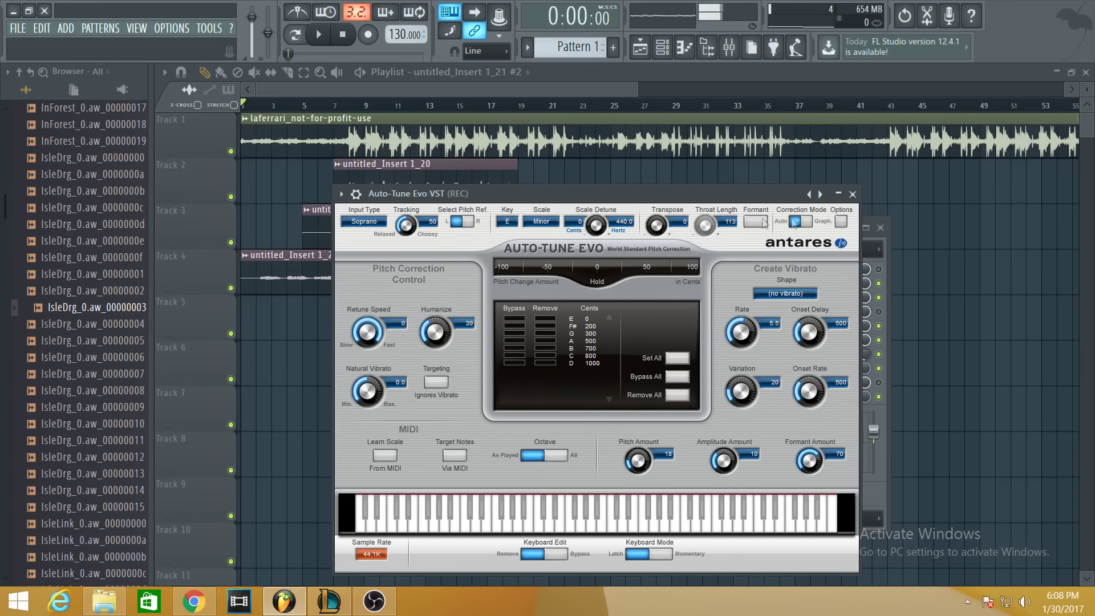
pyautogui.click(854, 194)
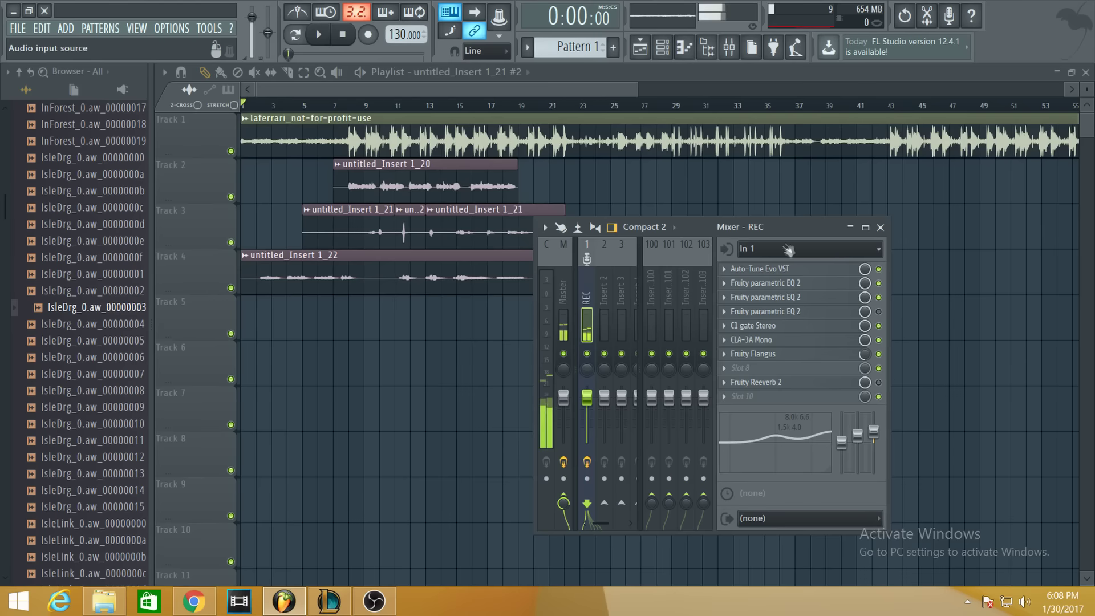
pyautogui.moveTo(792, 227); pyautogui.dragTo(774, 222)
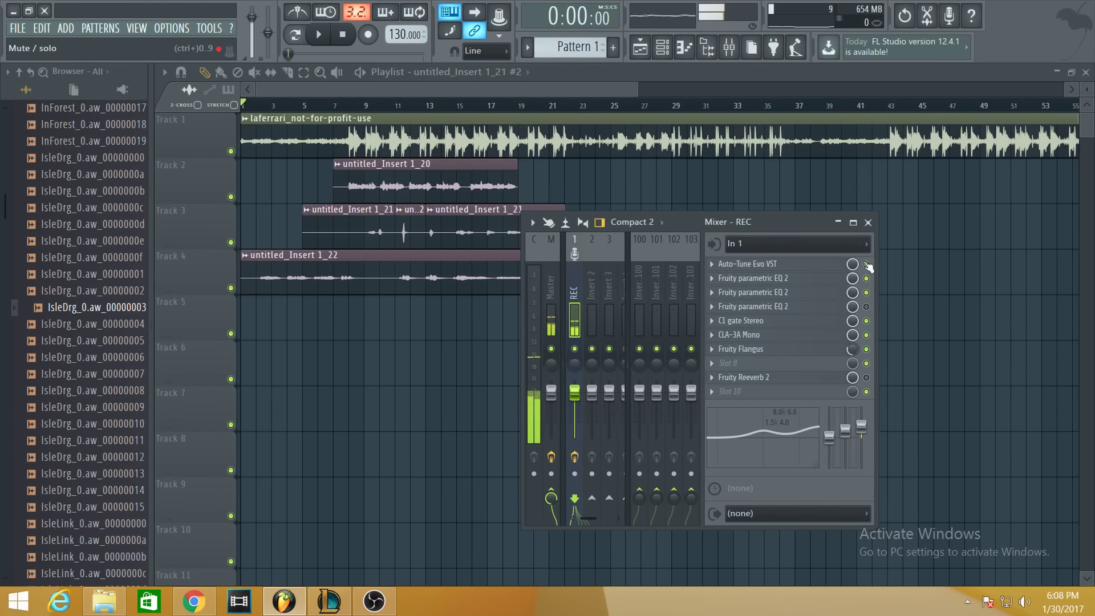
# Step: Recheck Auto-Tune Evo, then bring up the first Fruity parametric EQ 2's low-cut curve
pyautogui.click(775, 264)
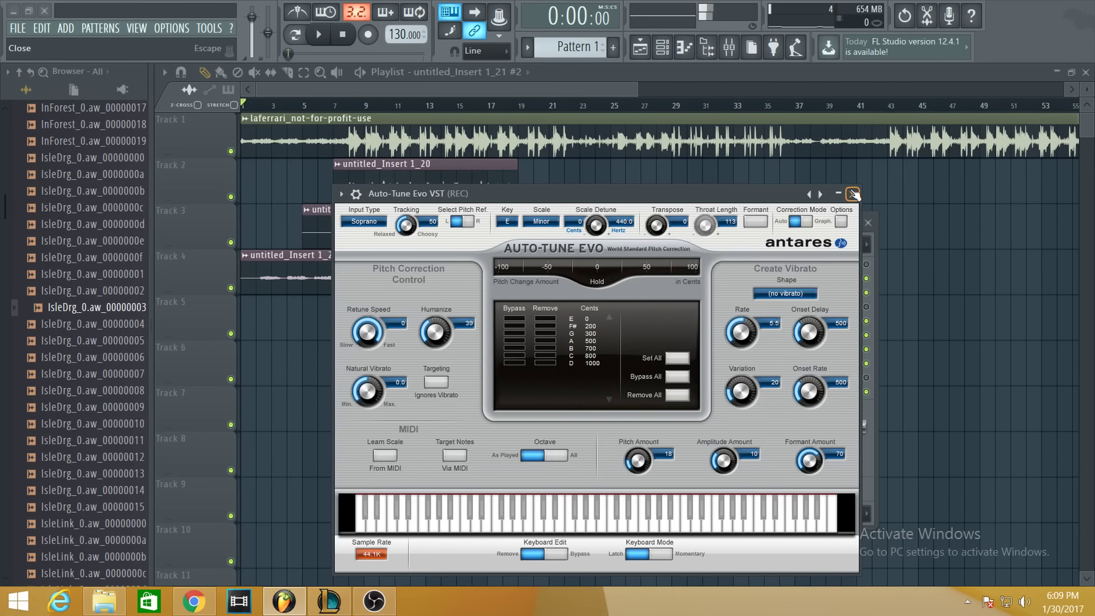
pyautogui.click(851, 195)
pyautogui.click(757, 278)
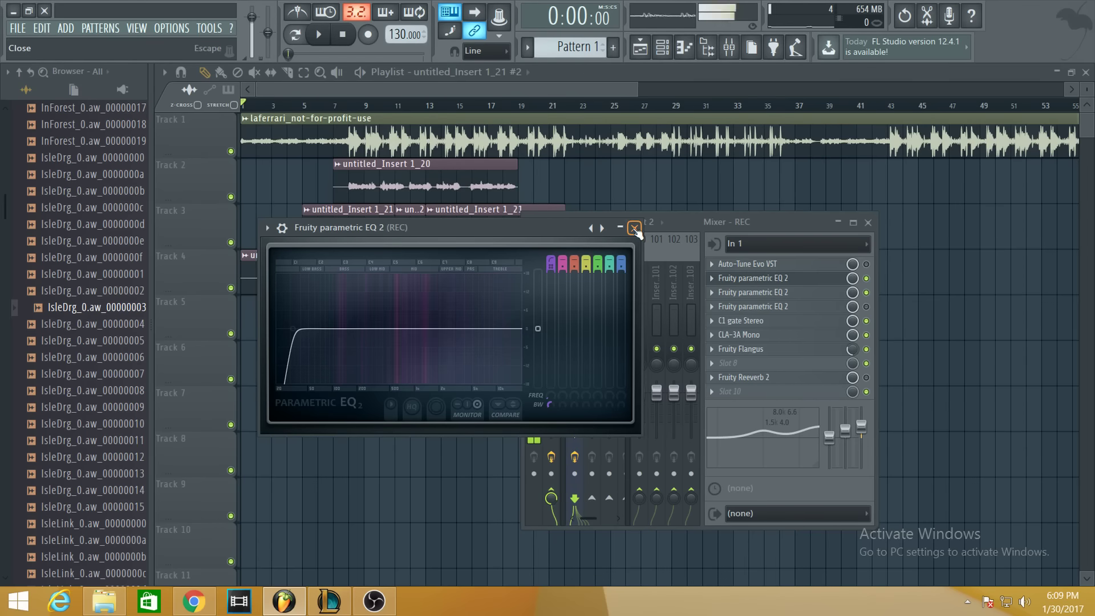
# Step: Apply a low-cut preset to the first parametric EQ, then view and close the second EQ
pyautogui.click(634, 228)
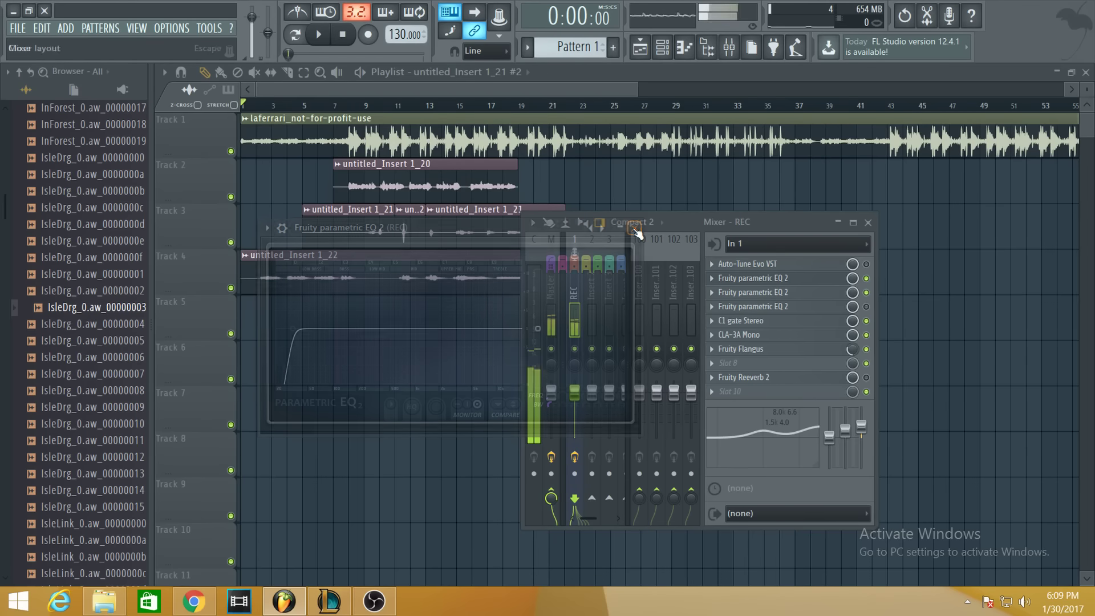
pyautogui.click(738, 280)
pyautogui.click(267, 228)
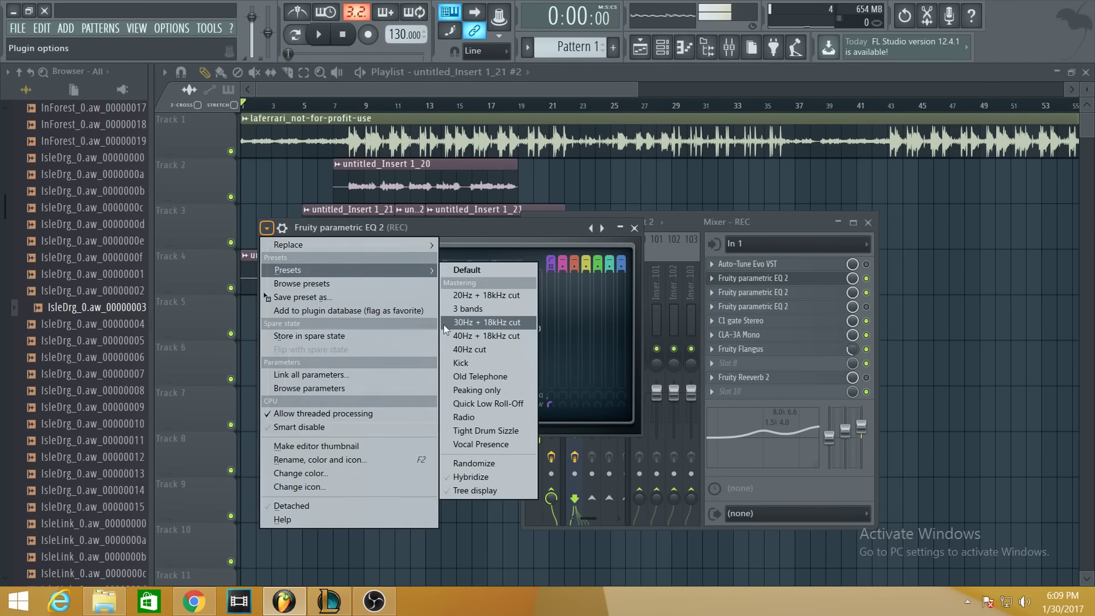
pyautogui.click(471, 350)
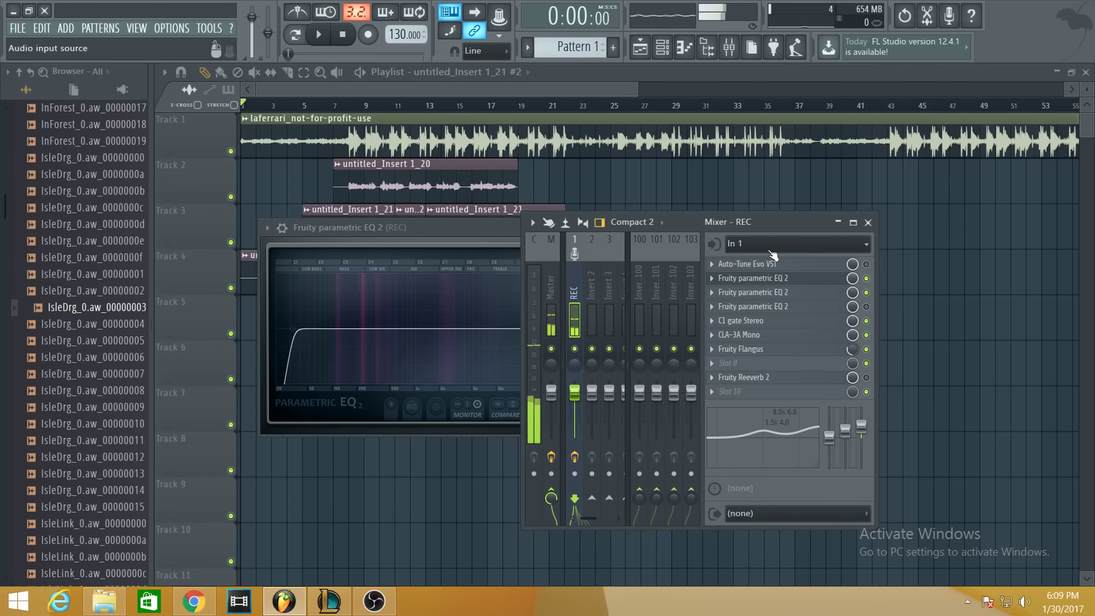
pyautogui.click(753, 307)
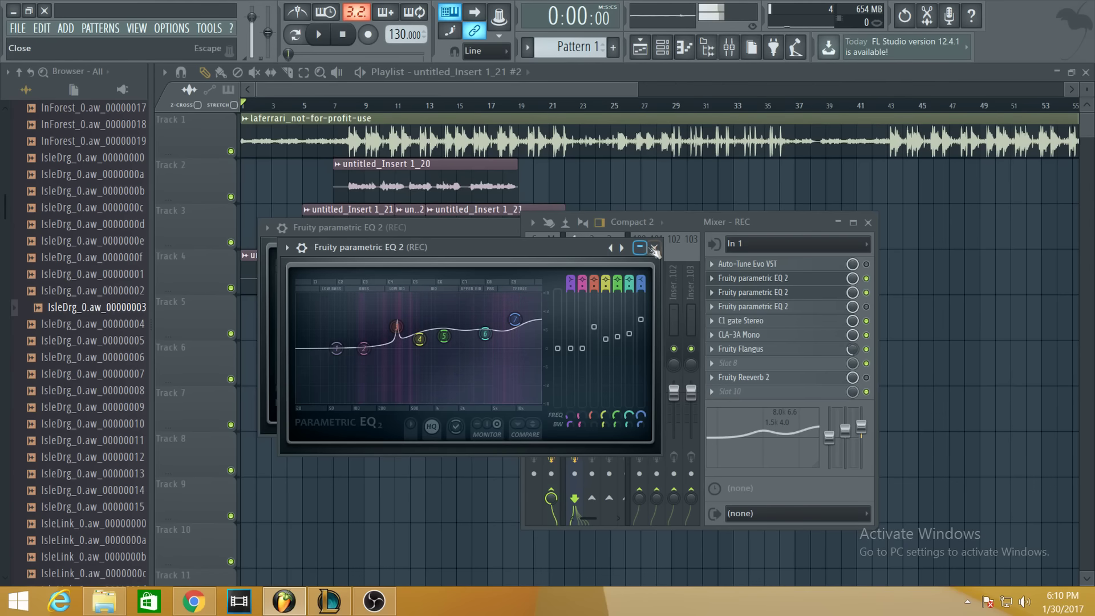
pyautogui.click(654, 248)
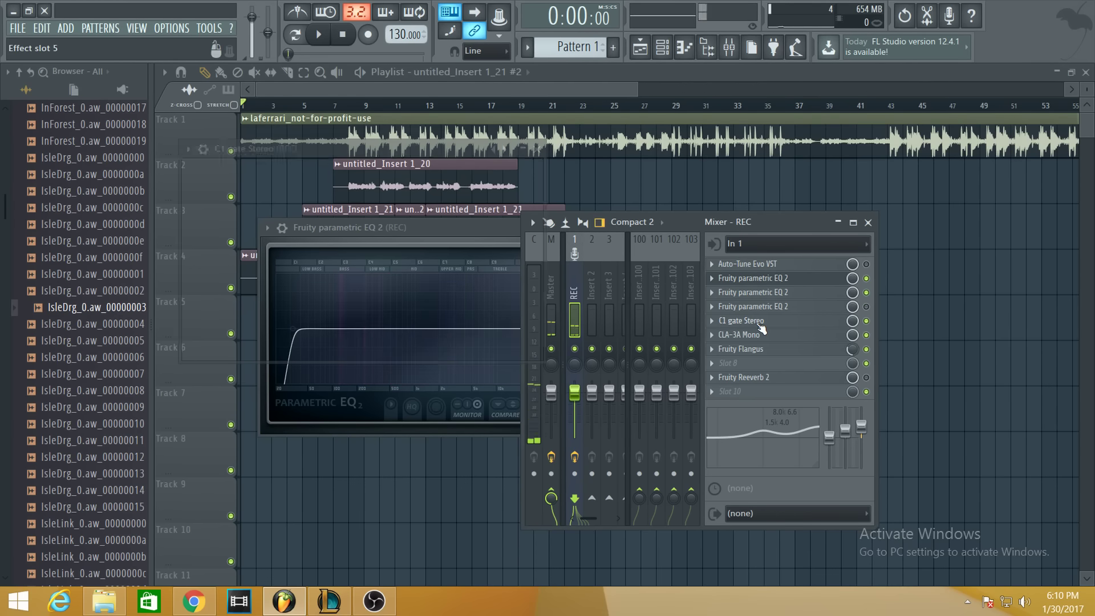
# Step: Inspect the C1 gate Stereo plugin twice, then bring up the CLA-3A Mono compressor
pyautogui.click(742, 320)
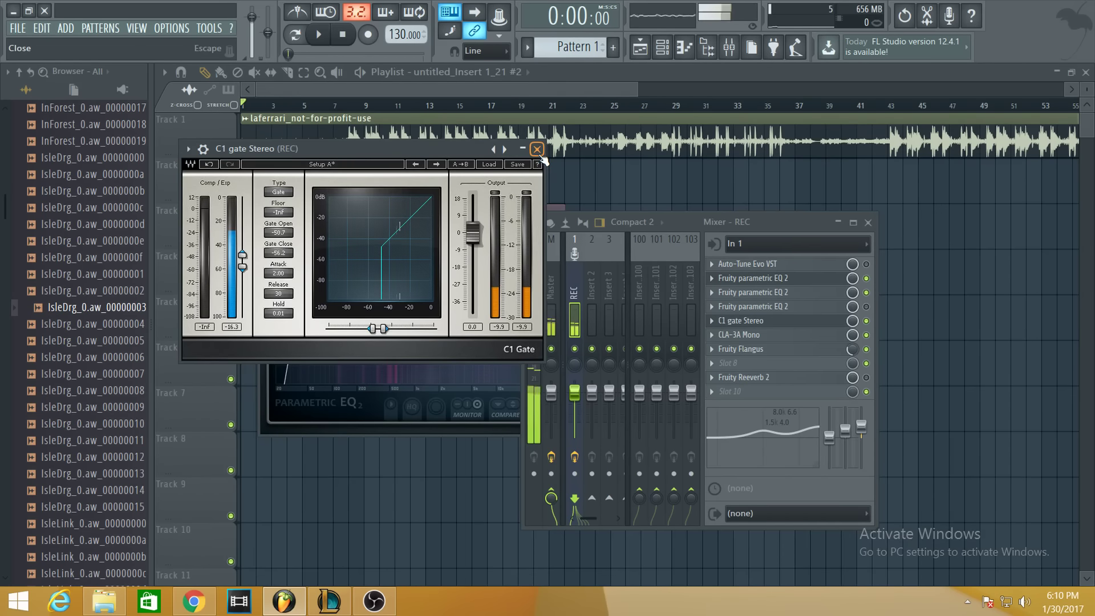
pyautogui.click(538, 149)
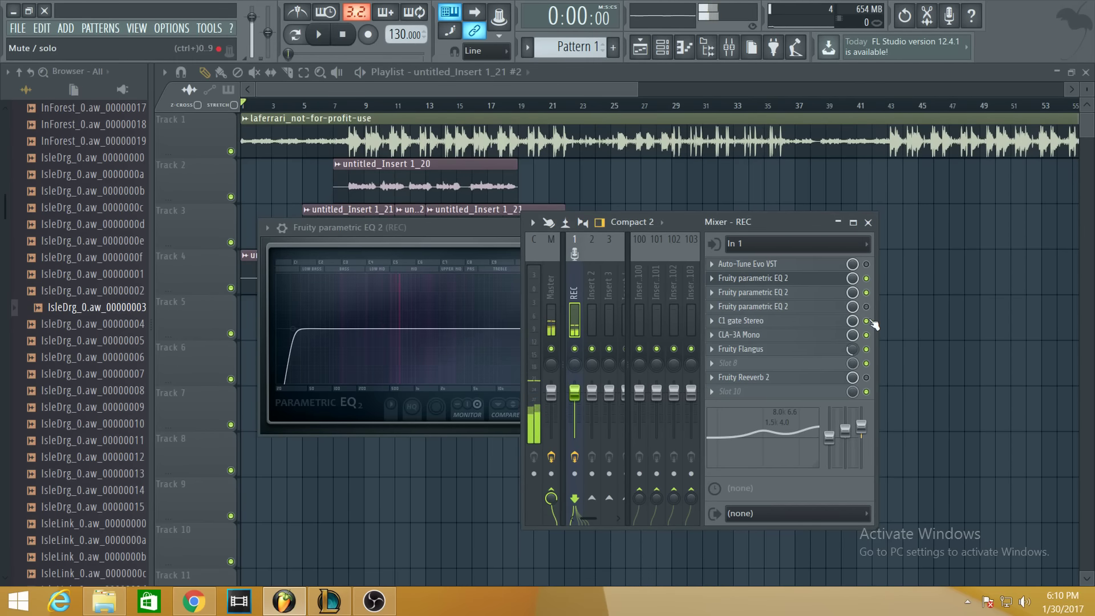
pyautogui.click(775, 323)
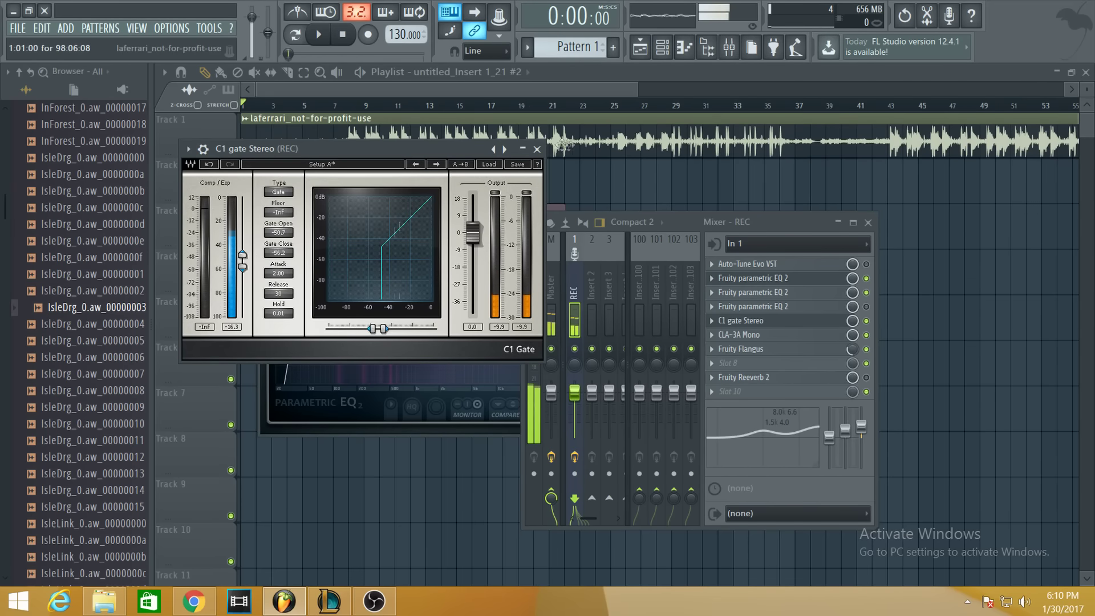
pyautogui.click(537, 149)
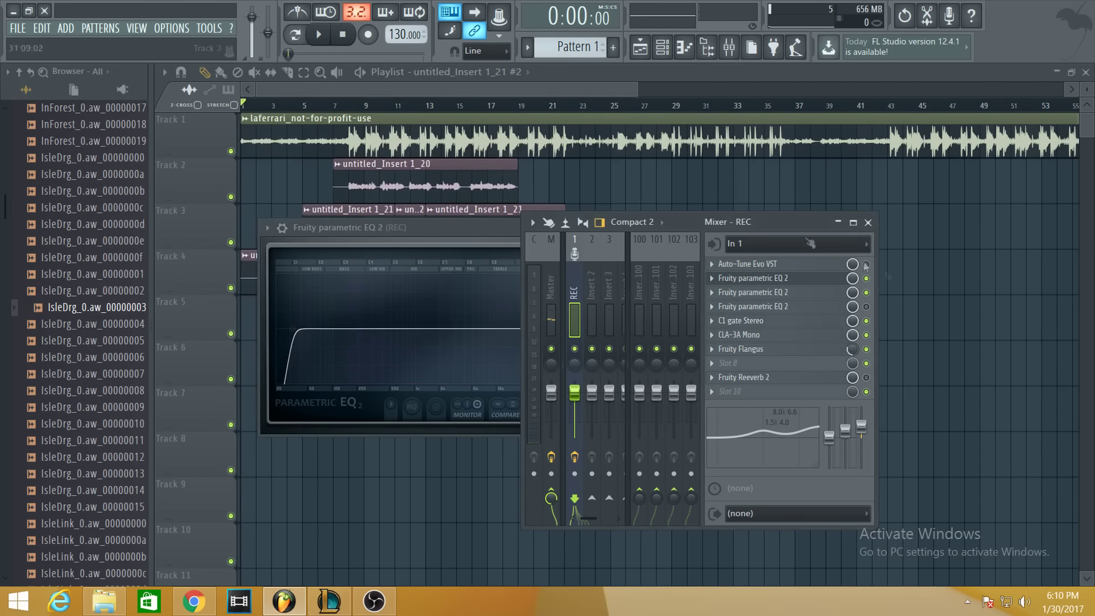
pyautogui.click(753, 334)
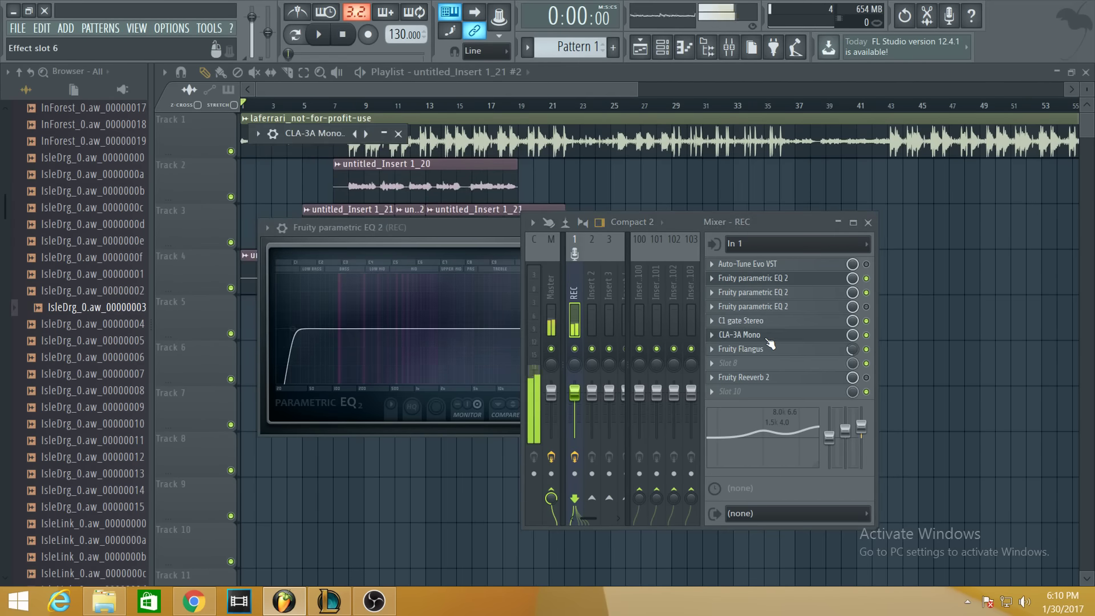
# Step: Expand and reposition the CLA-3A compressor window, then close it
pyautogui.click(322, 133)
pyautogui.moveTo(433, 134); pyautogui.dragTo(446, 137)
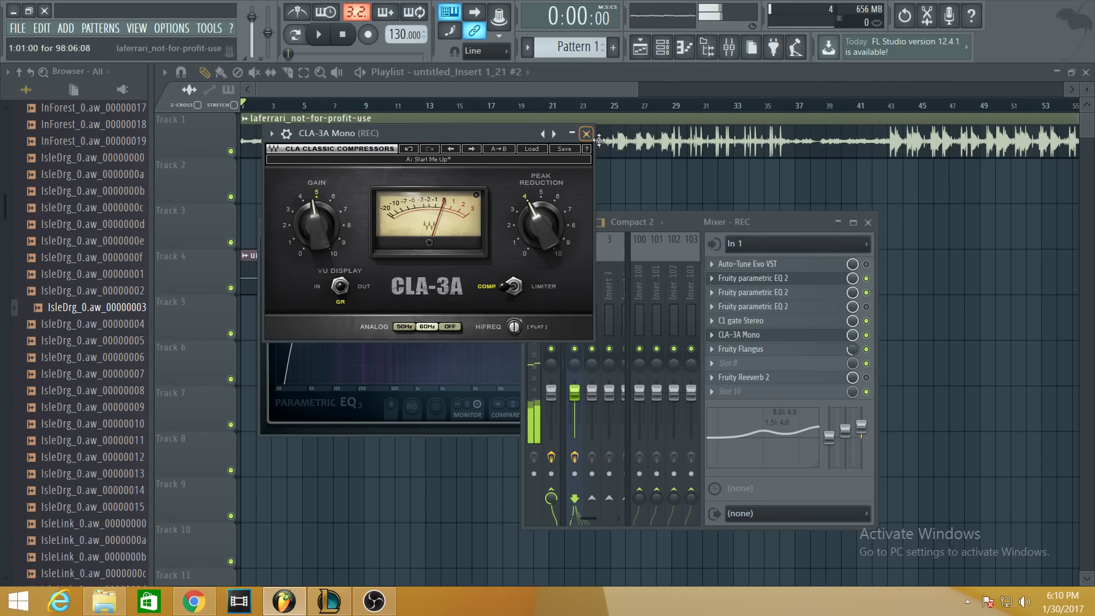
pyautogui.click(587, 134)
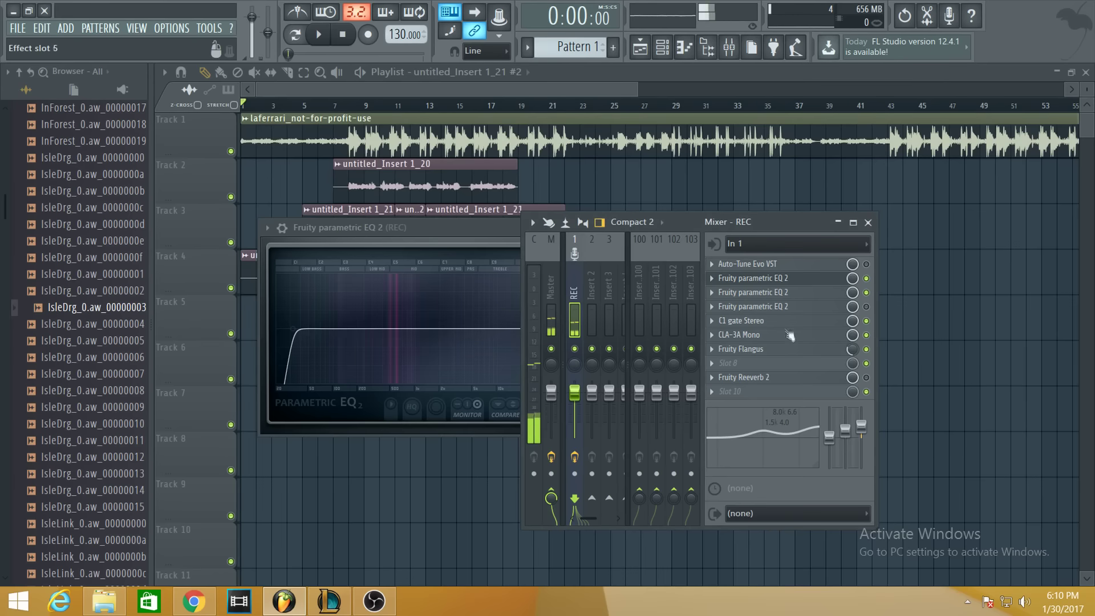
# Step: Check the Fruity Flangus flanger and set its mix level to 100%
pyautogui.click(781, 353)
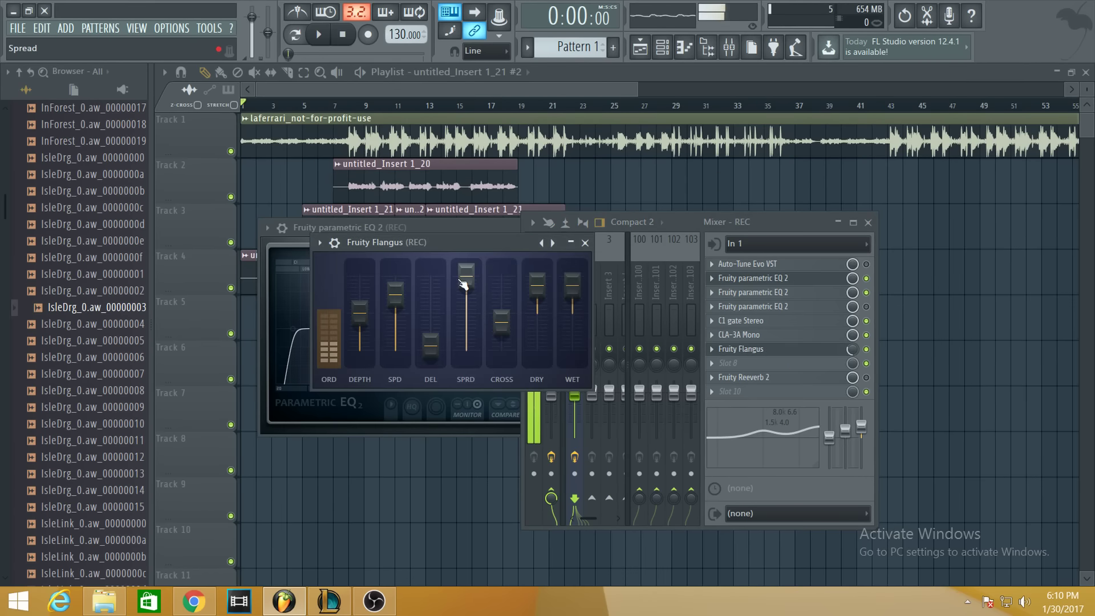
pyautogui.click(585, 243)
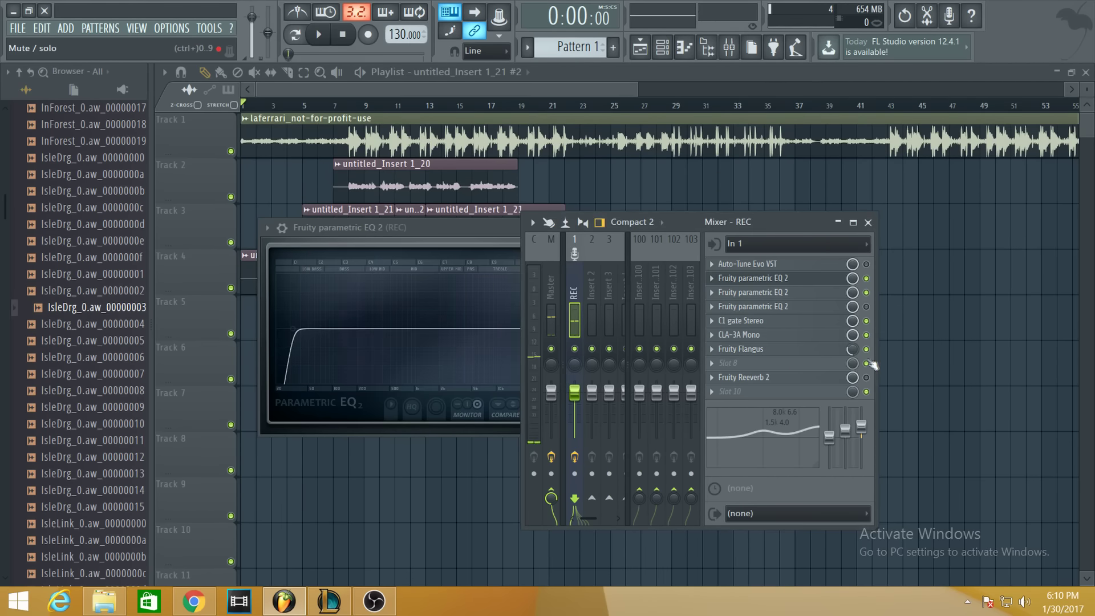
pyautogui.moveTo(859, 348); pyautogui.dragTo(859, 334)
# Step: Inspect Fruity Reeverb 2's wet level, start playback, and close the parametric EQ window
pyautogui.click(745, 377)
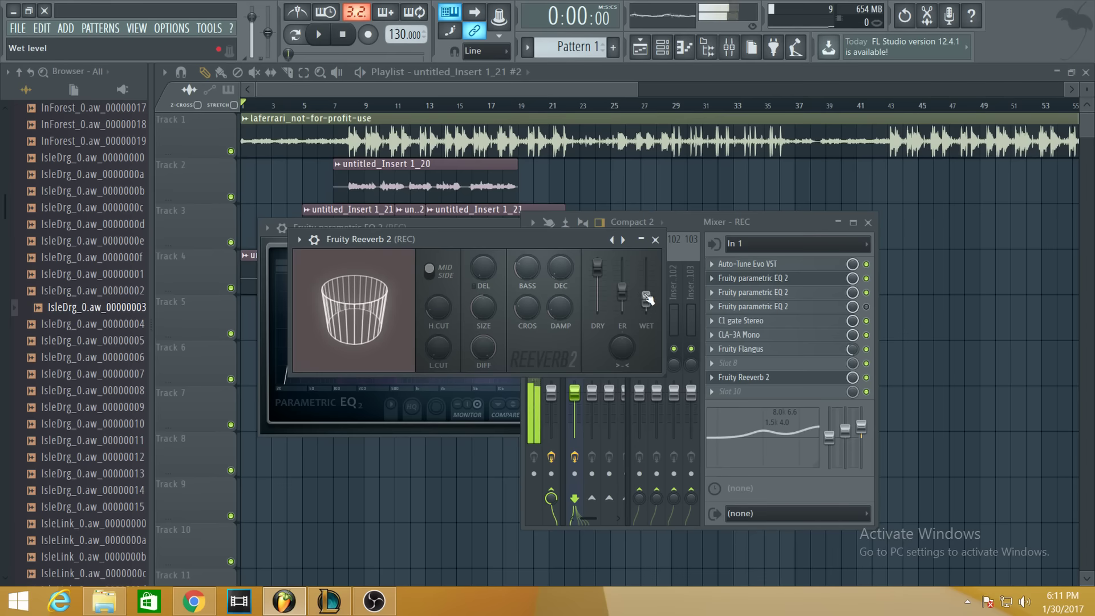
pyautogui.click(656, 239)
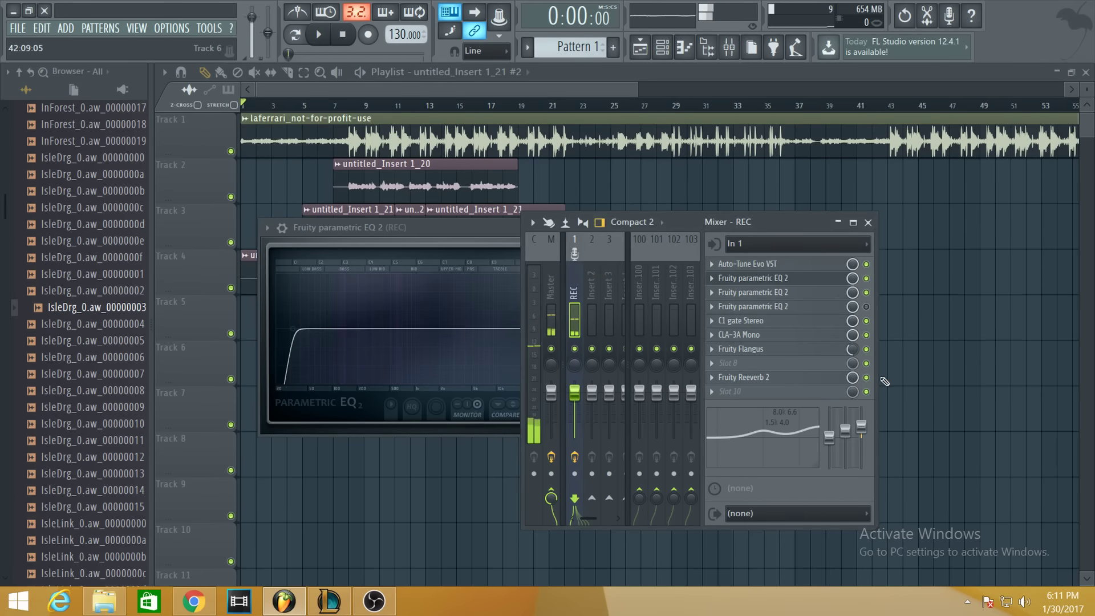
pyautogui.click(319, 34)
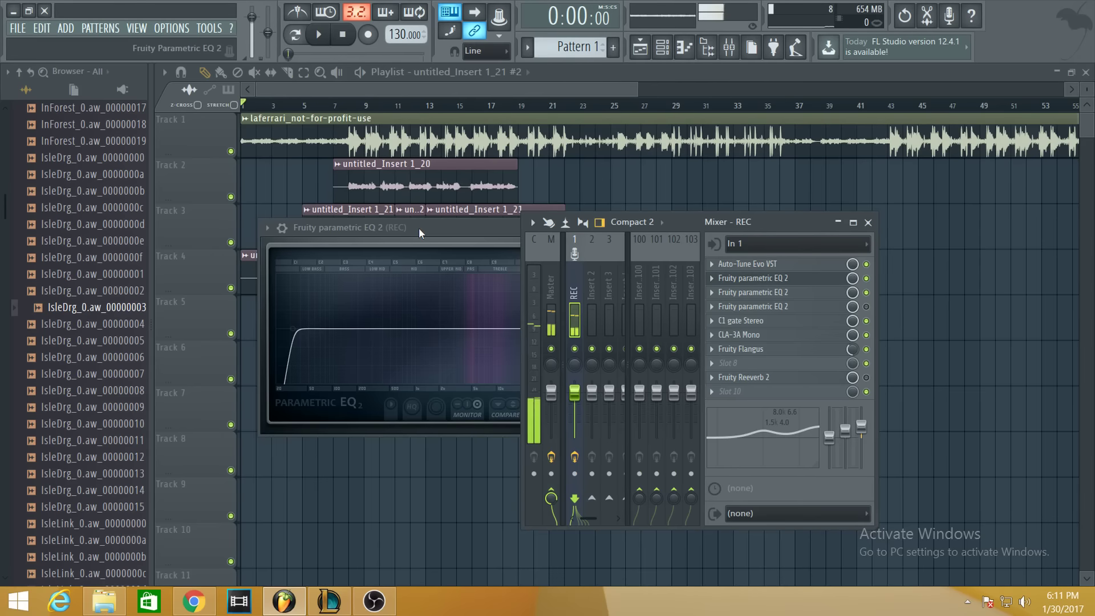
pyautogui.moveTo(418, 228); pyautogui.dragTo(420, 325)
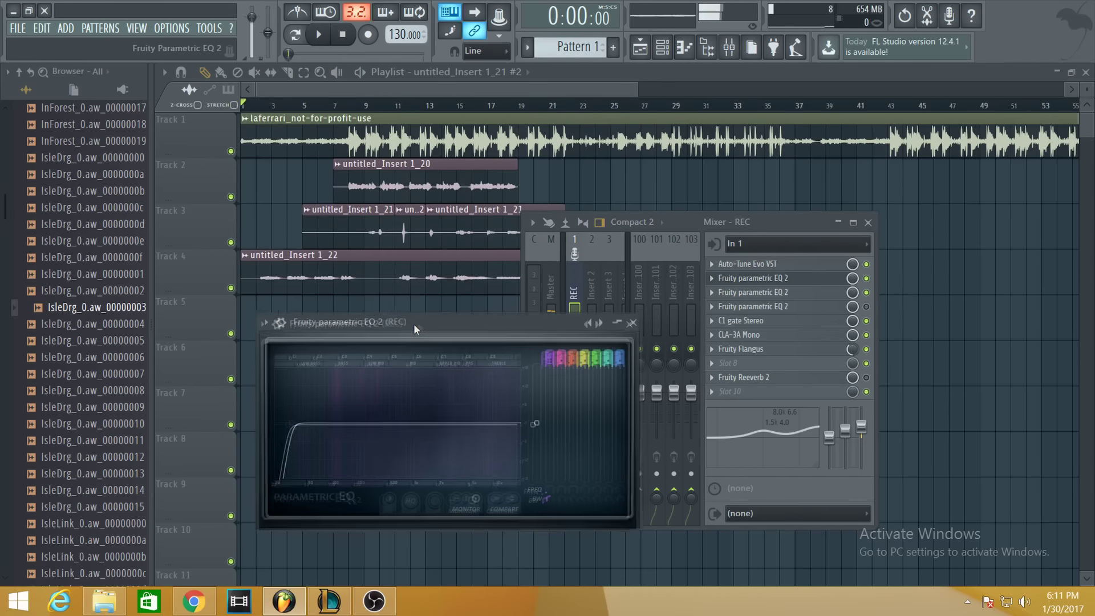
pyautogui.click(635, 325)
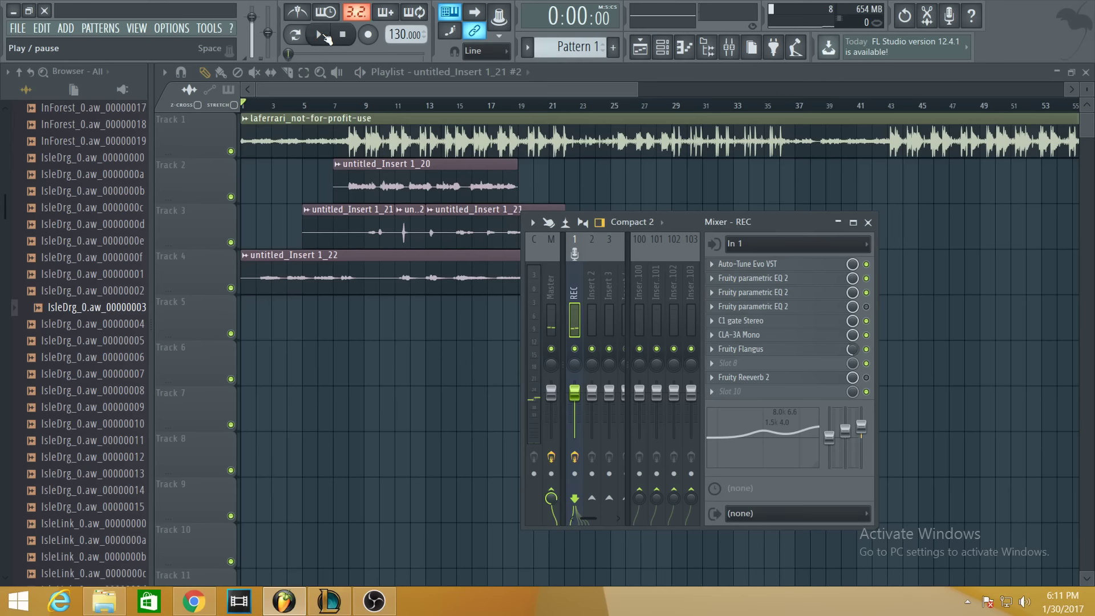
# Step: Play the project through the vocal chain to about bar 22, then pause it
pyautogui.click(327, 38)
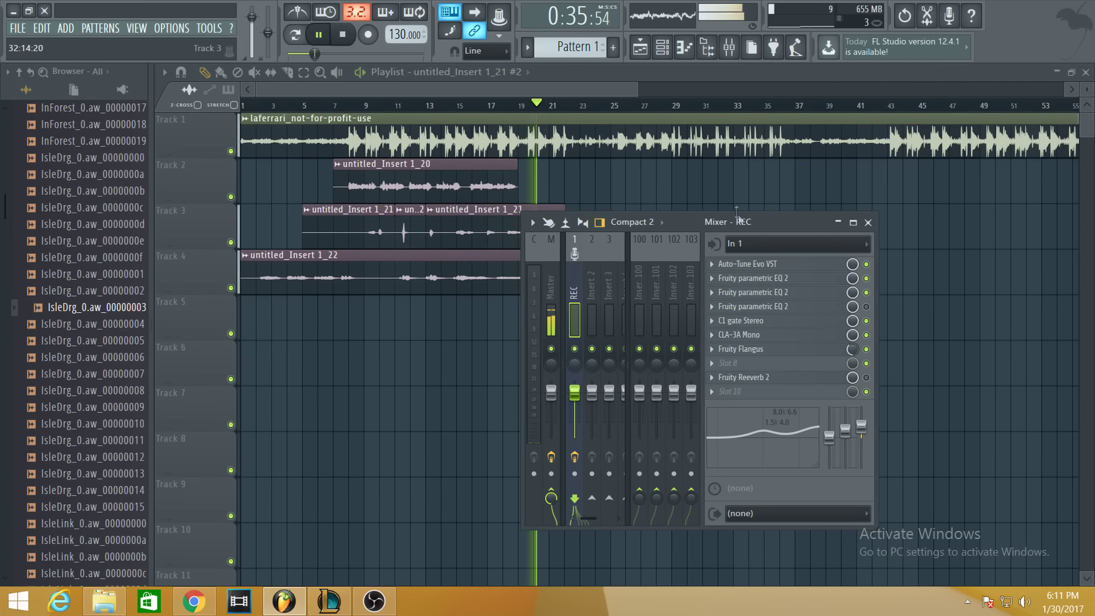
pyautogui.moveTo(764, 221); pyautogui.dragTo(856, 217)
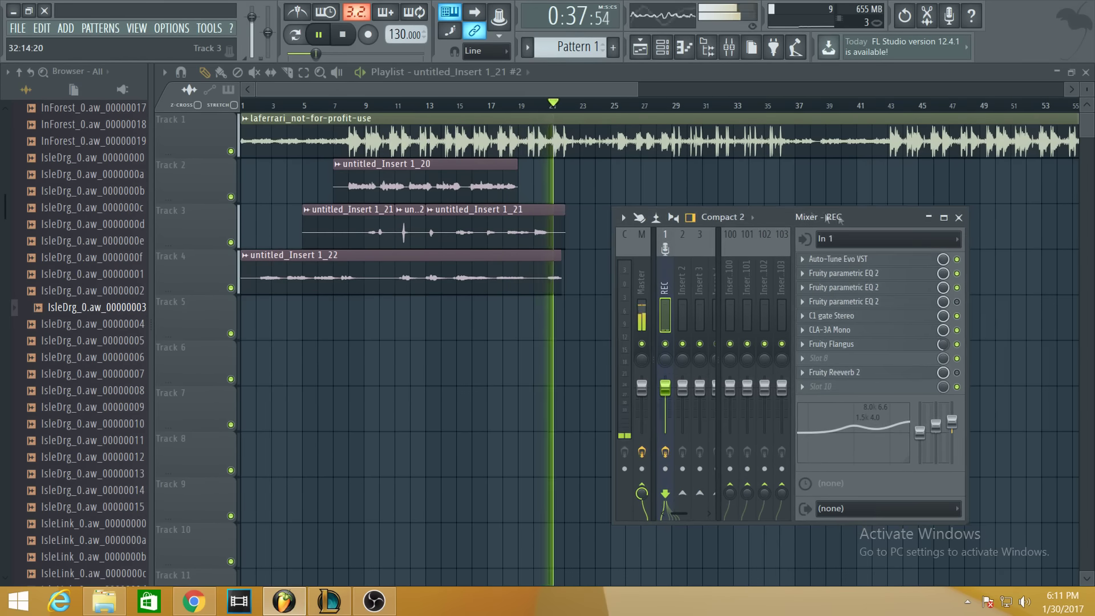
pyautogui.click(319, 36)
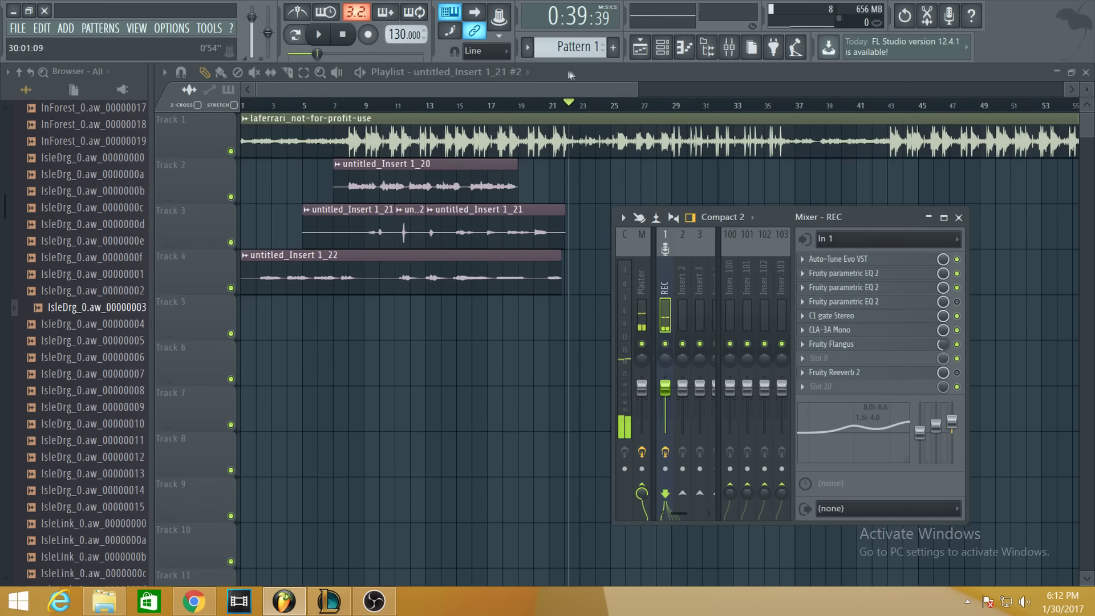
# Step: Reposition the mixer window a few times, then bring the OBS recorder to the front
pyautogui.moveTo(879, 217); pyautogui.dragTo(837, 170)
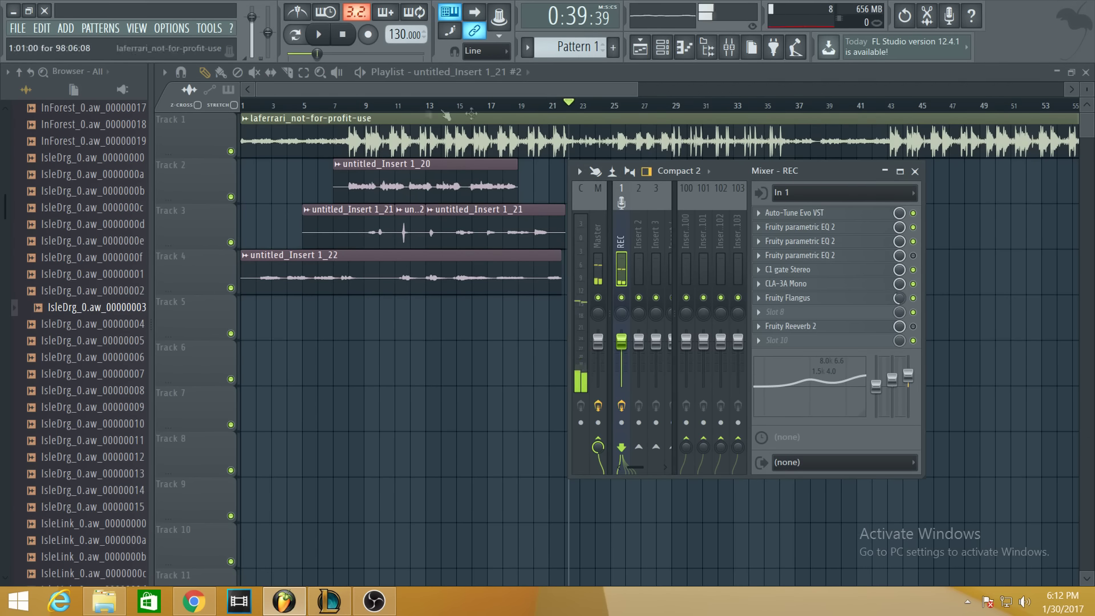
pyautogui.moveTo(811, 176); pyautogui.dragTo(774, 195)
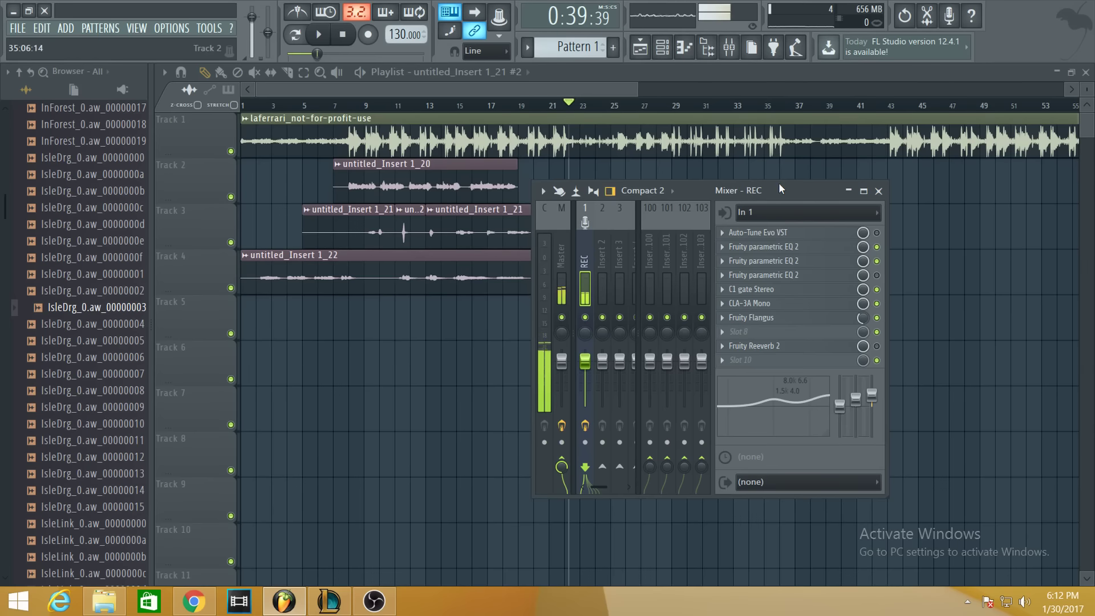
pyautogui.moveTo(779, 190); pyautogui.dragTo(770, 166)
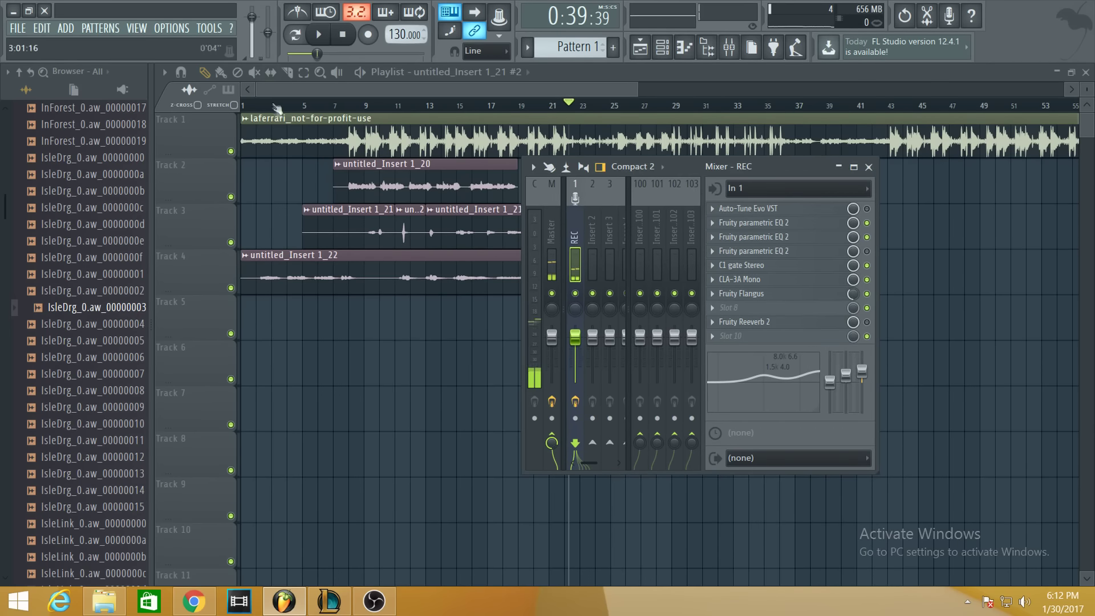
pyautogui.click(374, 602)
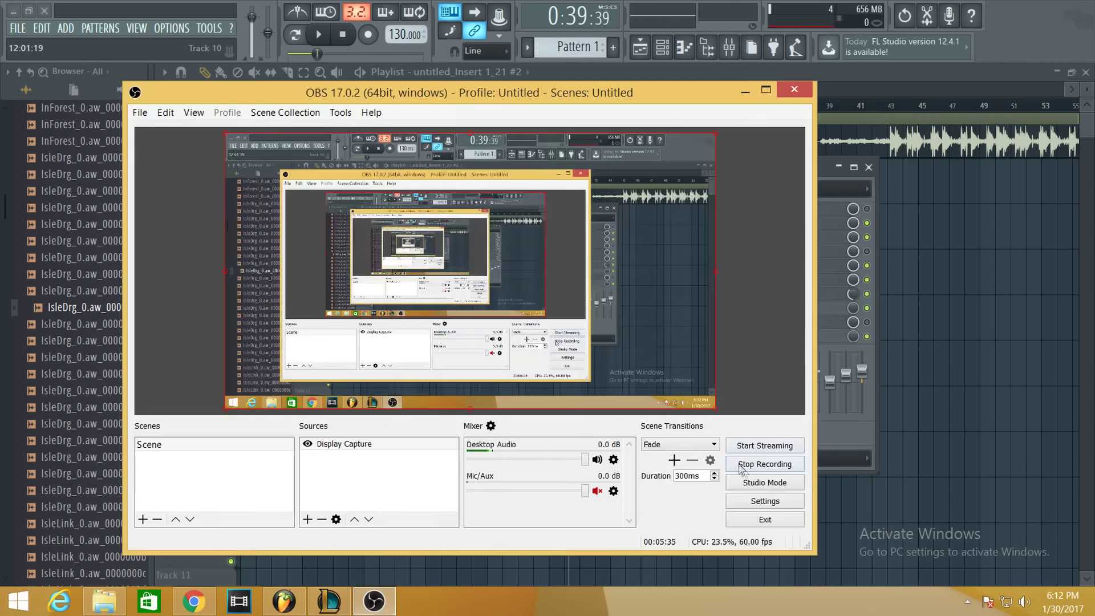